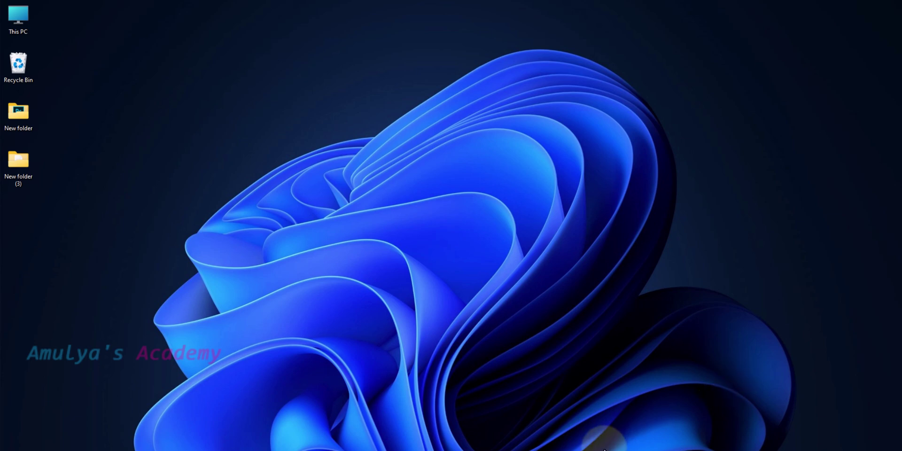
In Command Prompt, run python --version, which reports Python not found, then run python to open the Store's Python 3.12 page
{"action": "left_click", "coordinate": [521, 449]}
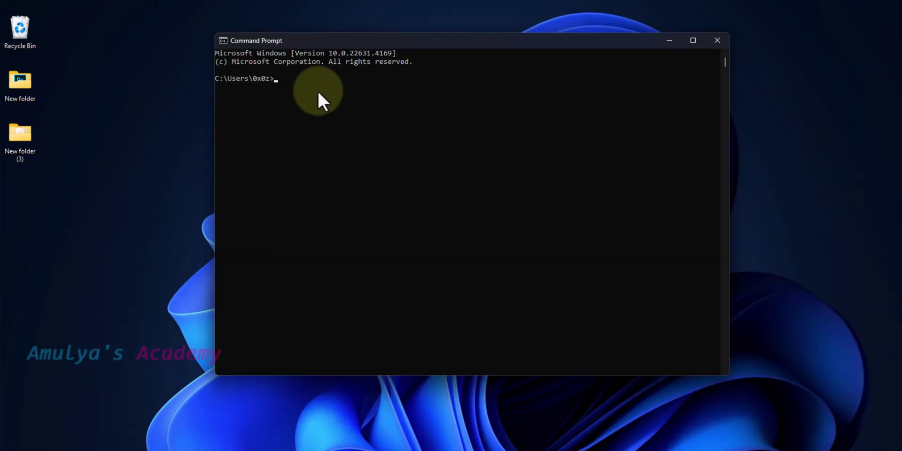
{"action": "type", "text": "pytho"}
{"action": "key", "text": "Return"}
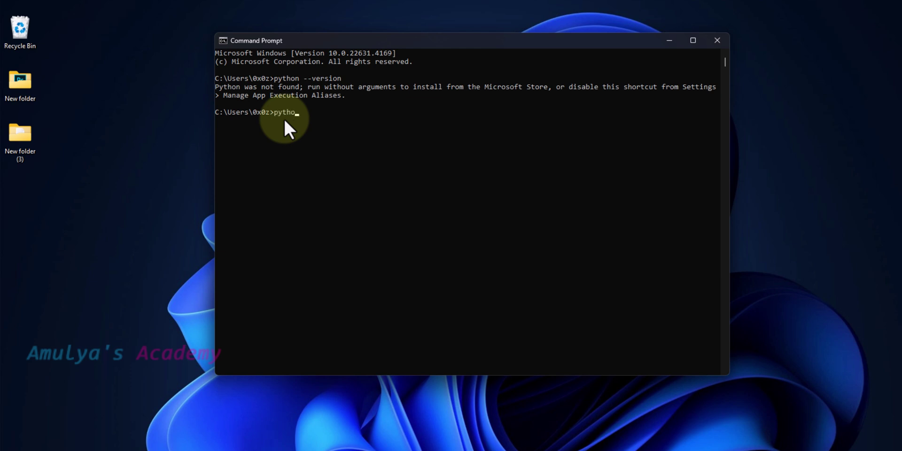
{"action": "key", "text": "Return"}
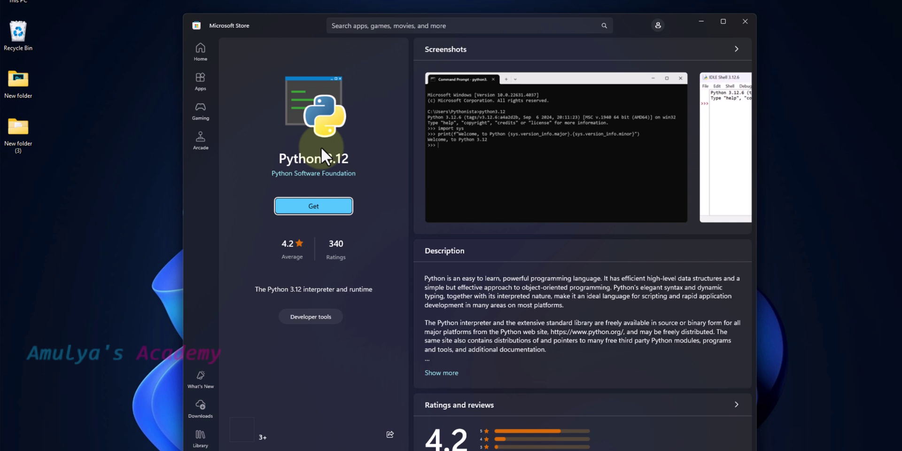
{"action": "left_click", "coordinate": [314, 208]}
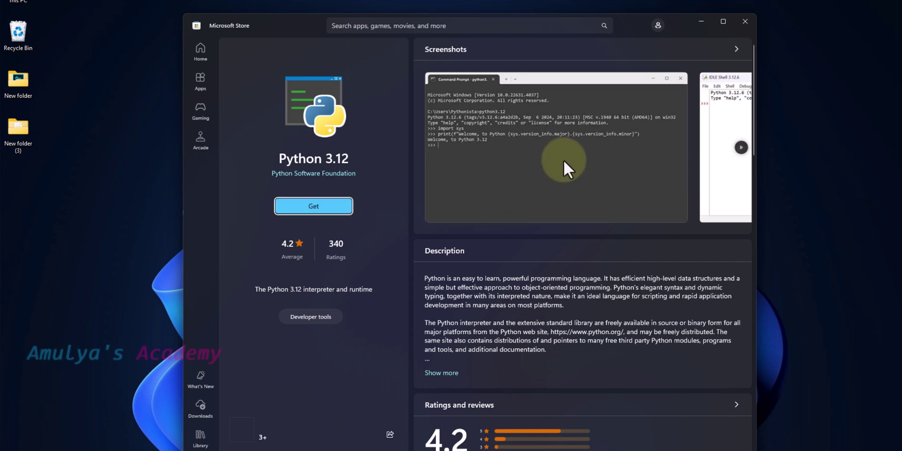
{"action": "scroll", "coordinate": [528, 222], "scroll_direction": "down", "scroll_amount": 4}
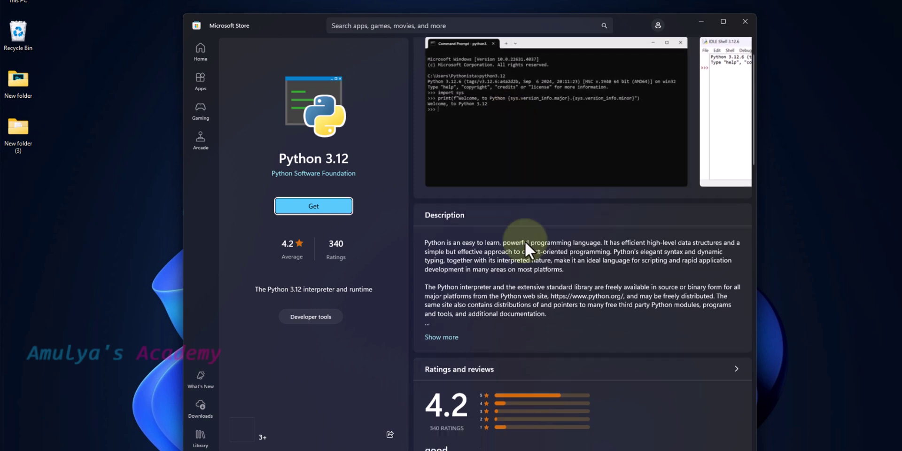
{"action": "scroll", "coordinate": [543, 197], "scroll_direction": "down", "scroll_amount": 1}
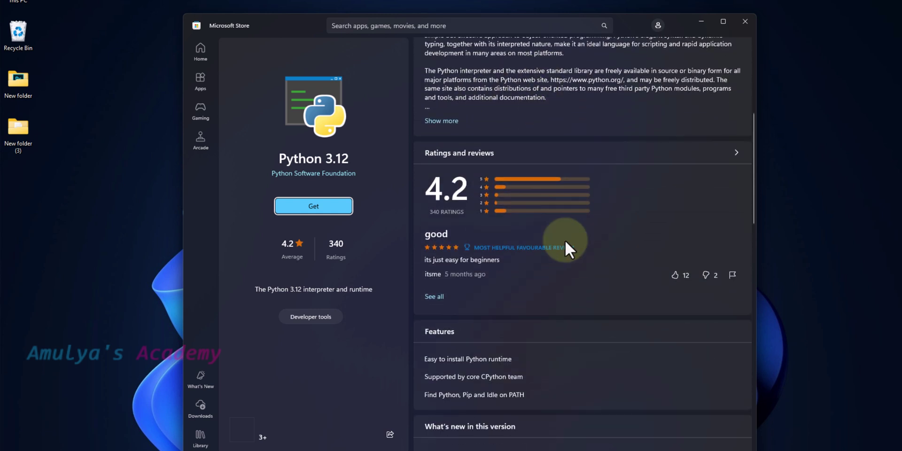
{"action": "scroll", "coordinate": [564, 241], "scroll_direction": "down", "scroll_amount": 3}
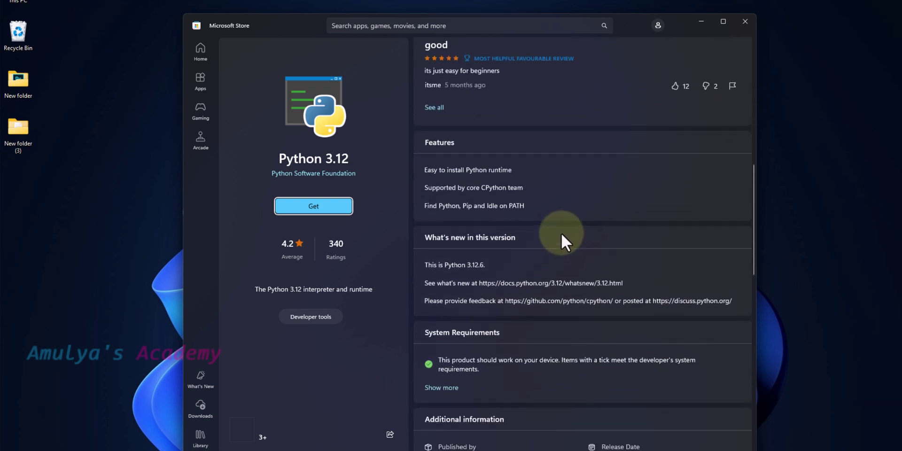
{"action": "scroll", "coordinate": [535, 154], "scroll_direction": "down", "scroll_amount": 1}
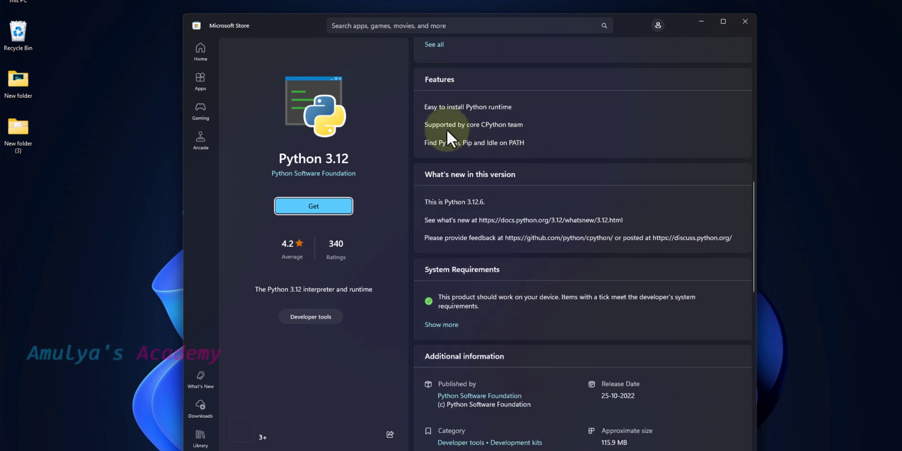
{"action": "scroll", "coordinate": [447, 130], "scroll_direction": "down", "scroll_amount": 1}
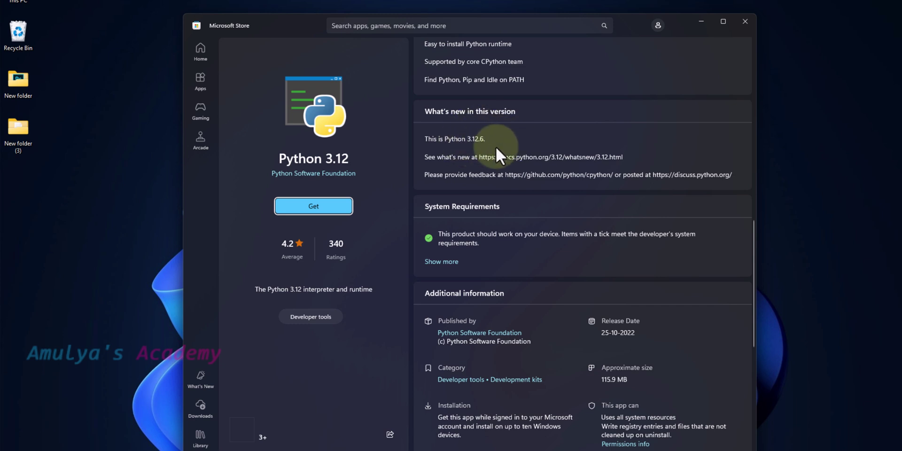
{"action": "scroll", "coordinate": [575, 239], "scroll_direction": "down", "scroll_amount": 3}
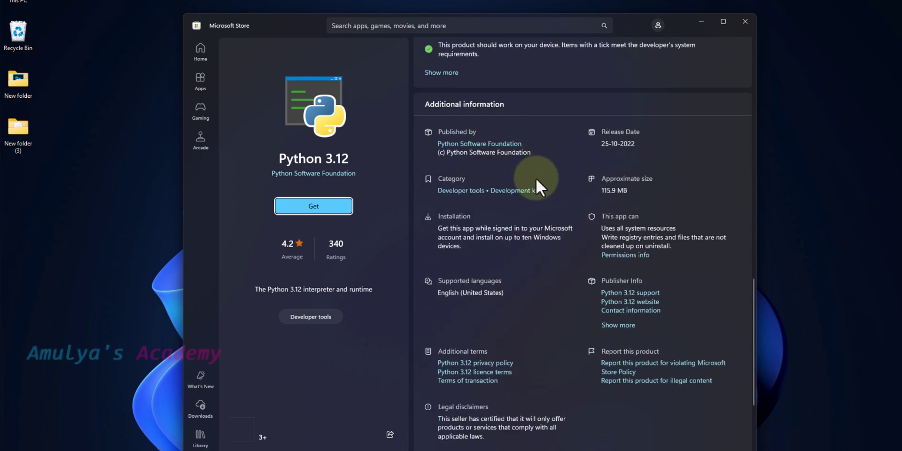
{"action": "scroll", "coordinate": [530, 235], "scroll_direction": "down", "scroll_amount": 3}
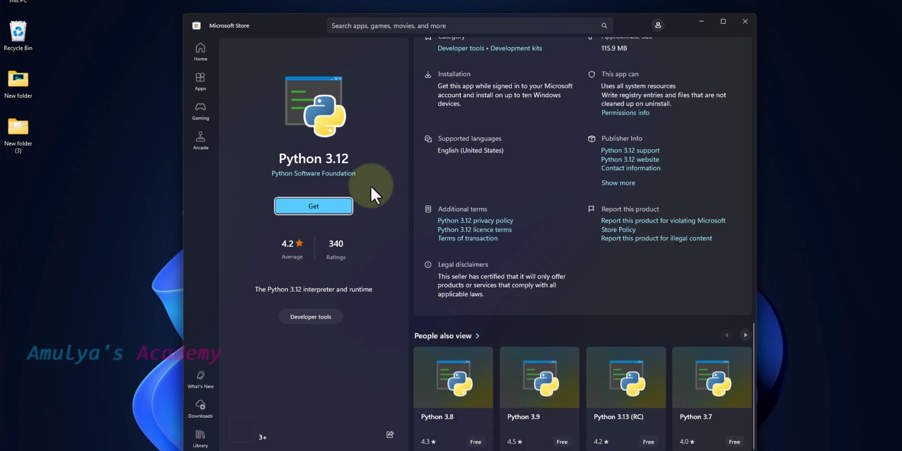
Get Python 3.12 from its Store page and let the 40.62 MB download finish
{"action": "left_click", "coordinate": [301, 211]}
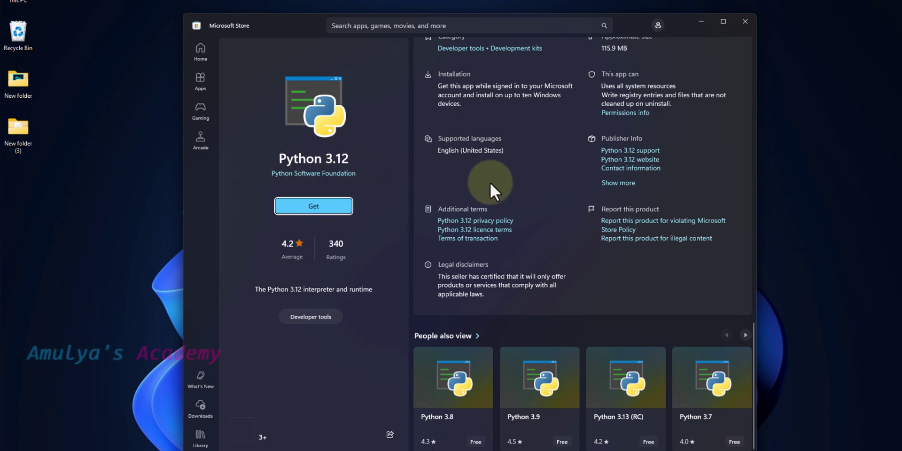
{"action": "scroll", "coordinate": [490, 184], "scroll_direction": "up", "scroll_amount": 10}
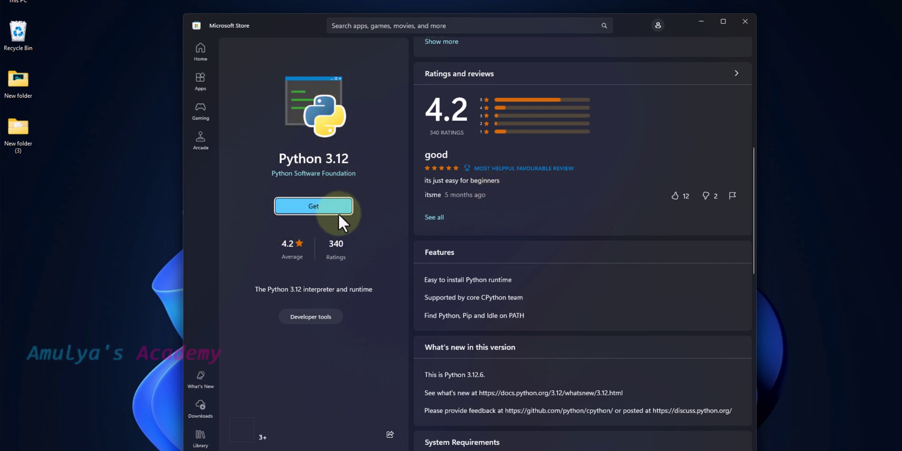
{"action": "left_click", "coordinate": [314, 205]}
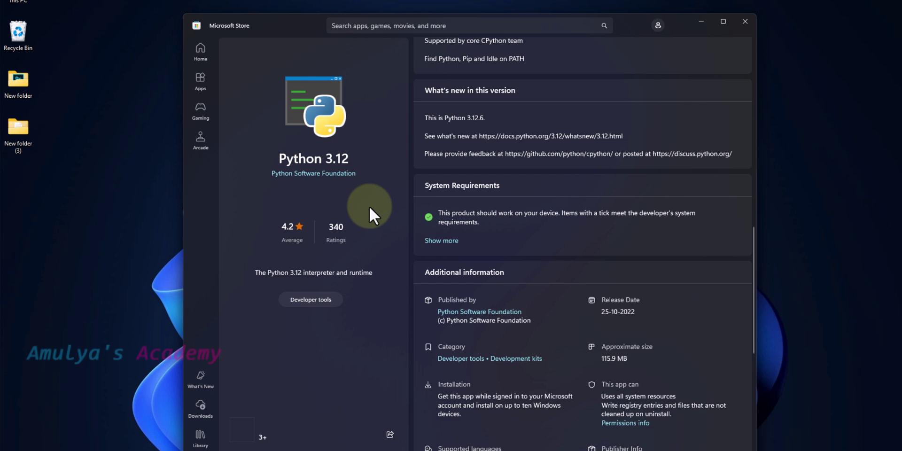
Close the Microsoft Store and the old Command Prompt, then search the Start menu to open a new Command Prompt
{"action": "left_click", "coordinate": [746, 21]}
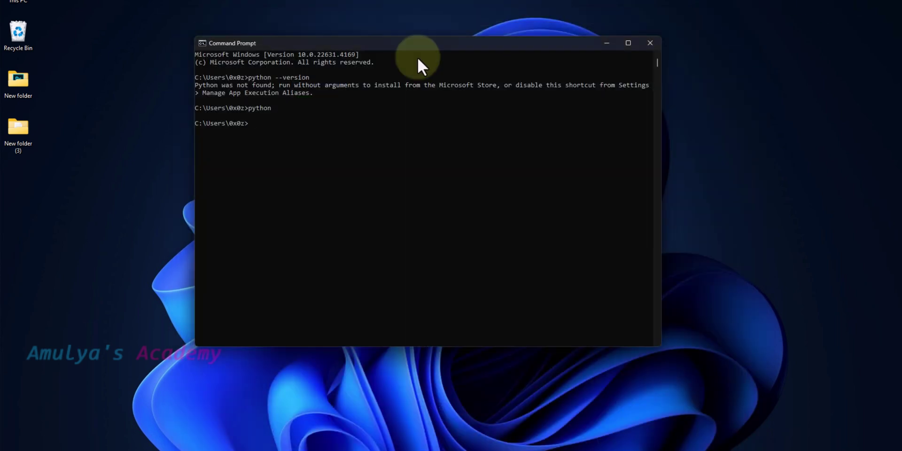
{"action": "left_click", "coordinate": [651, 45]}
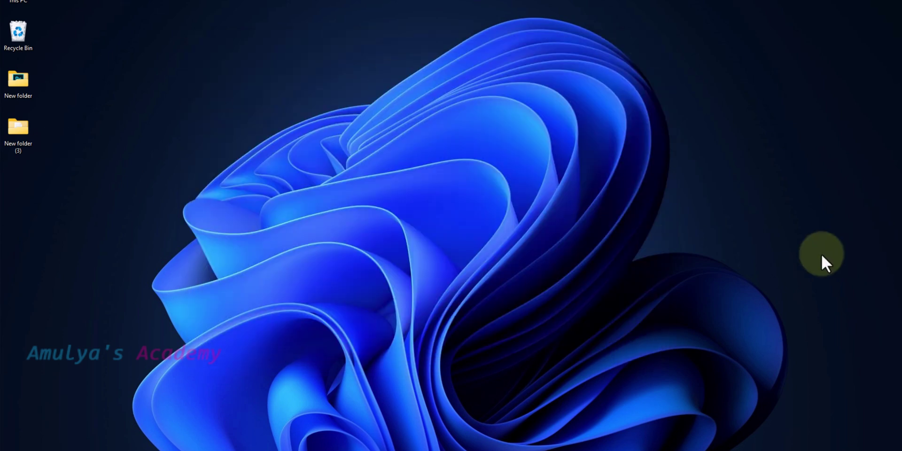
{"action": "key", "text": "super+s"}
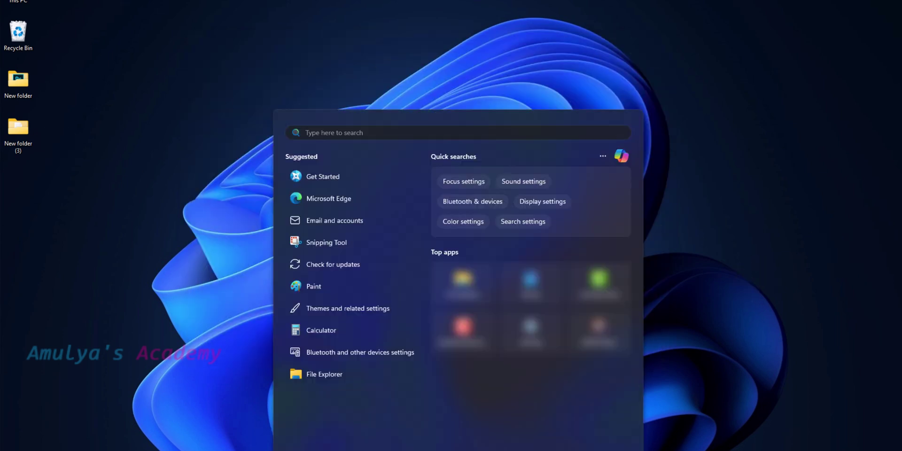
{"action": "type", "text": "python"}
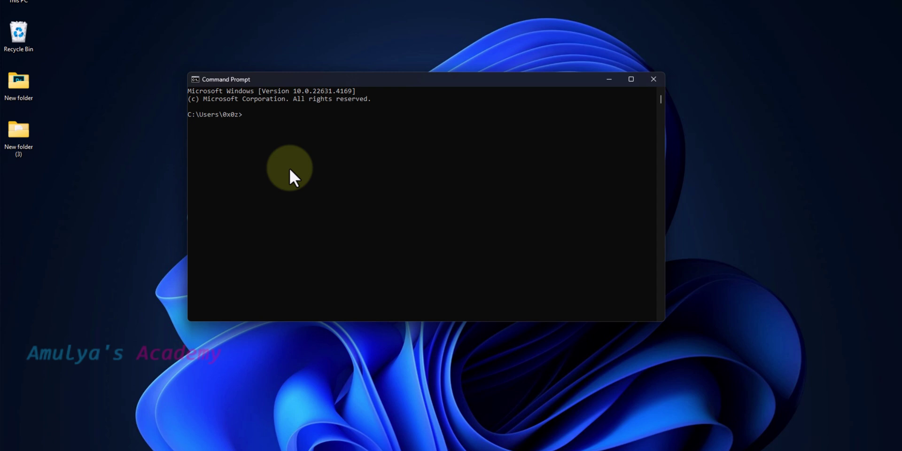
Run python --version to confirm Python 3.12.6 is installed
{"action": "type", "text": "pytho"}
{"action": "key", "text": "BackSpace"}
{"action": "type", "text": "n --version"}
{"action": "key", "text": "Return"}
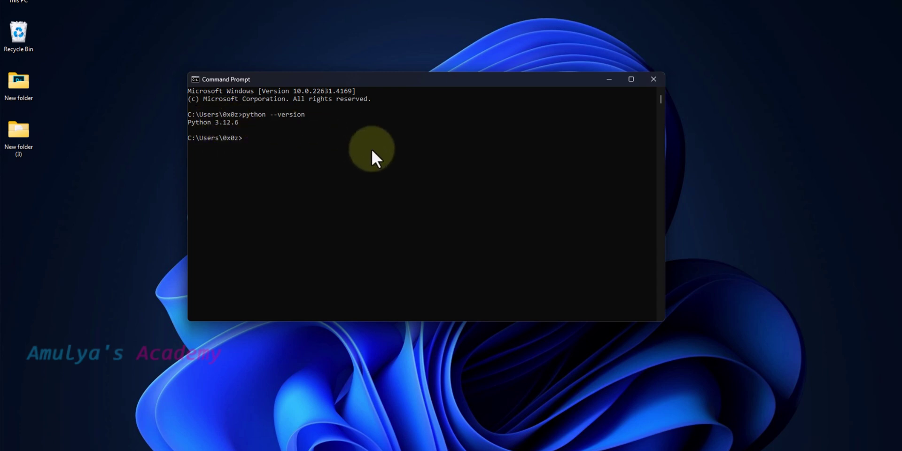
Start the interactive Python shell and run print("Hello!") to output Hello!
{"action": "type", "text": "pyth"}
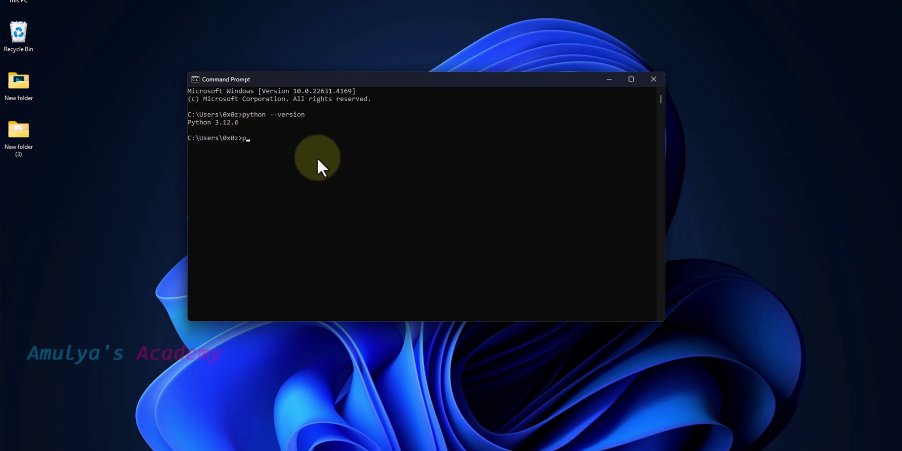
{"action": "type", "text": "n"}
{"action": "key", "text": "Return"}
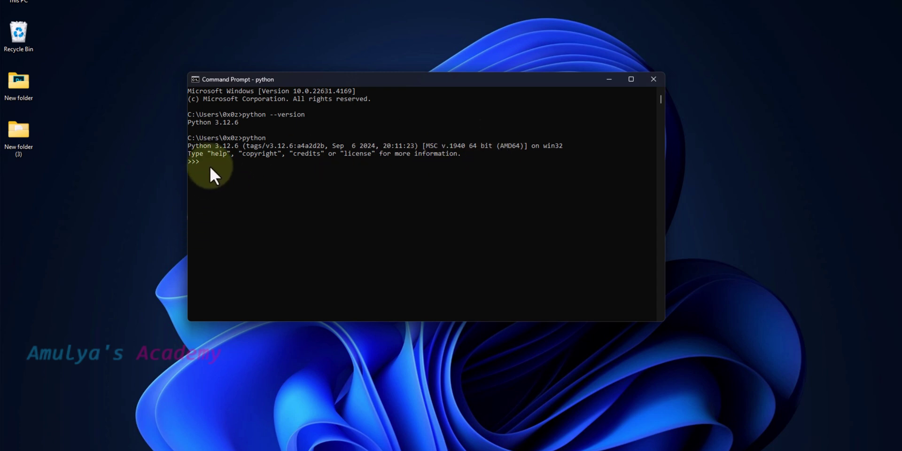
{"action": "type", "text": "prin"}
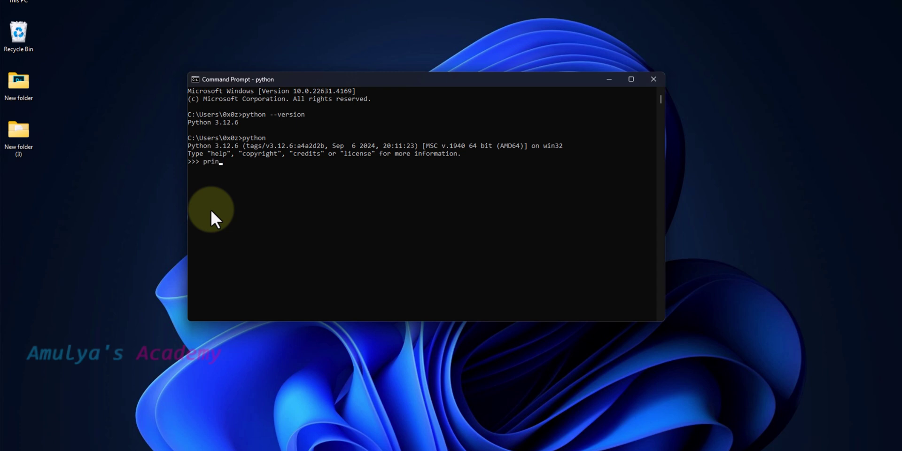
{"action": "type", "text": "t(\"\")"}
{"action": "key", "text": "Left"}
{"action": "key", "text": "Left"}
{"action": "type", "text": "Hello!"}
{"action": "key", "text": "Return"}
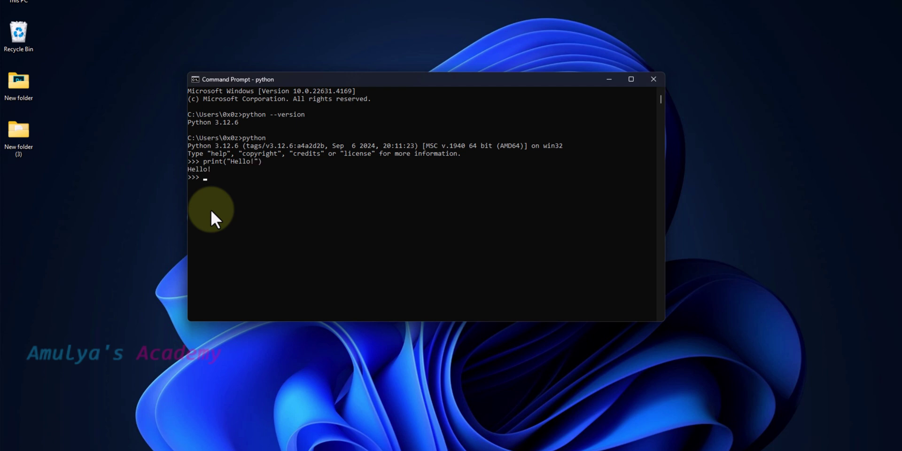